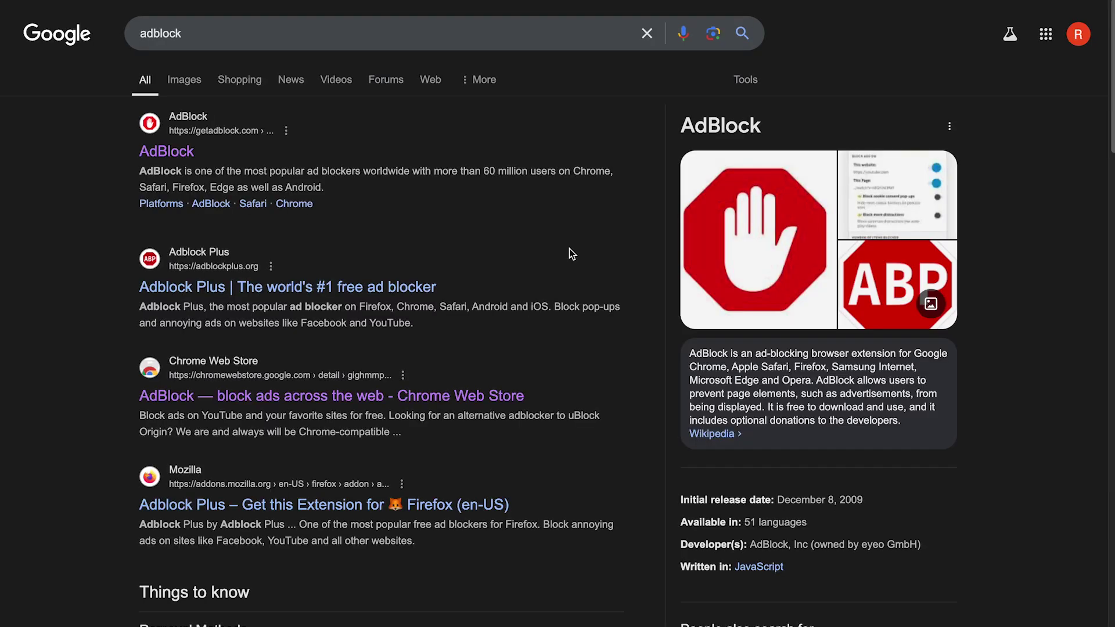
scroll(336, 392, "down", 1)
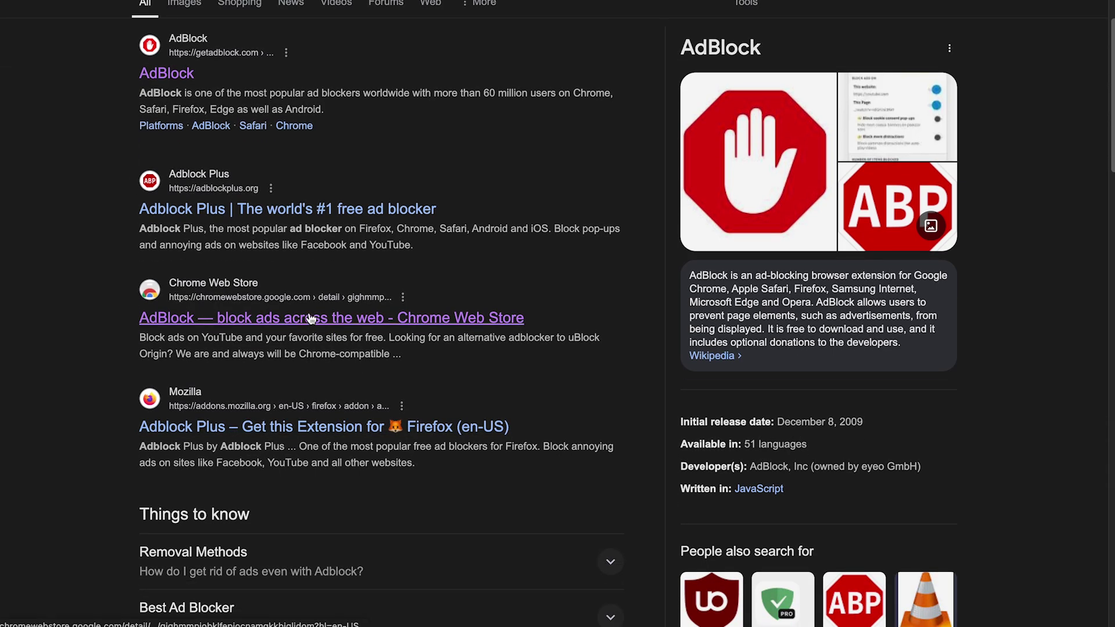
Add the AdBlock extension from its Chrome Web Store listing and confirm the install.
left_click(233, 320)
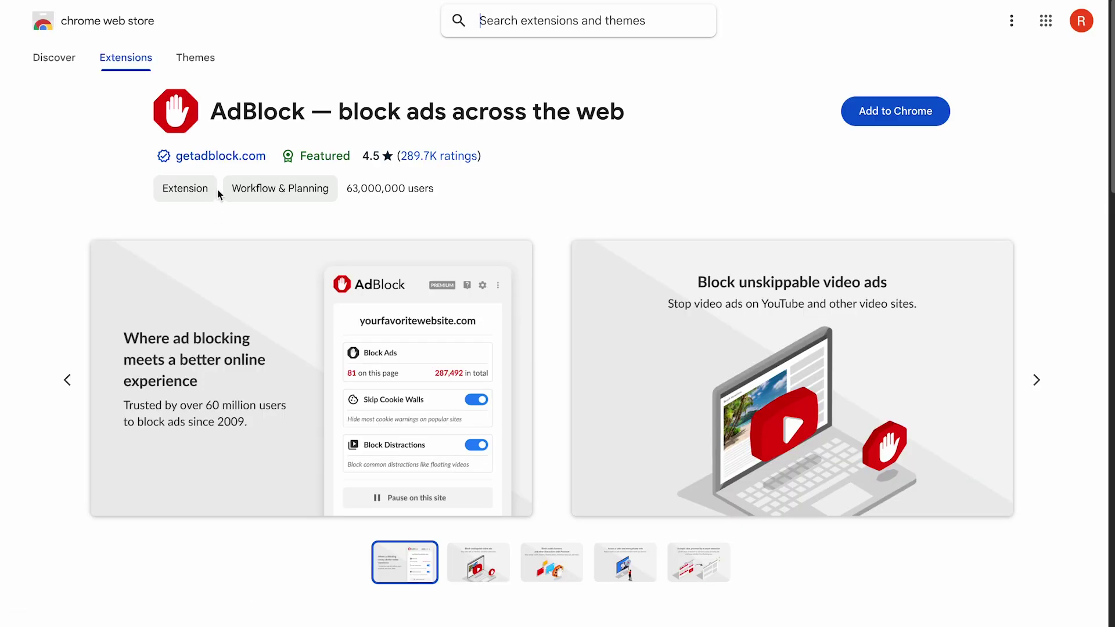
left_click_drag(212, 112, 655, 121)
left_click(878, 110)
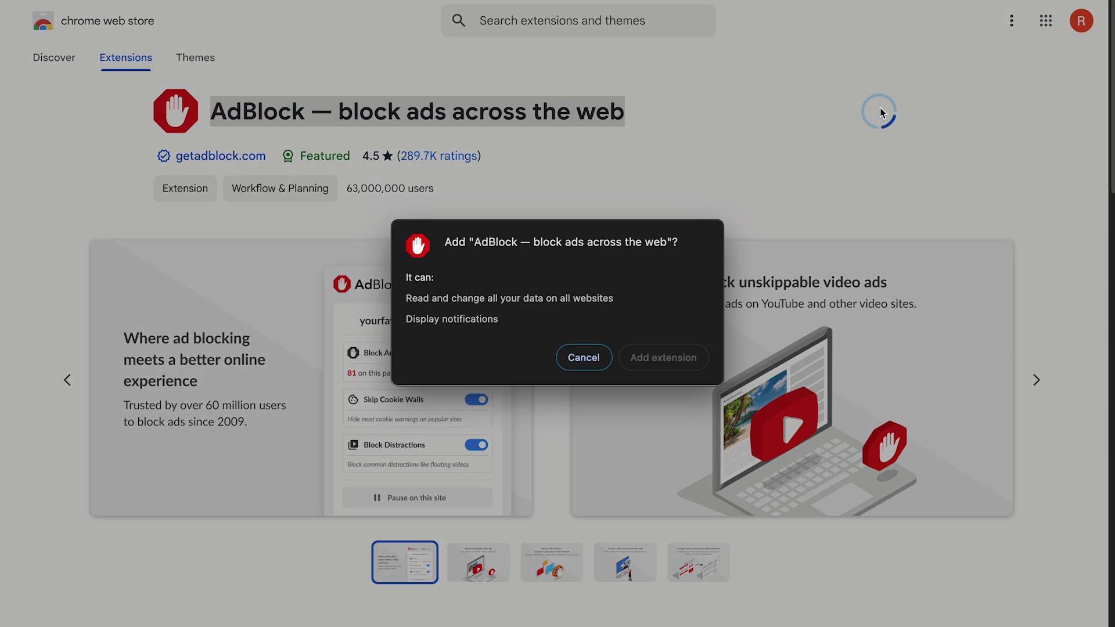
left_click(664, 370)
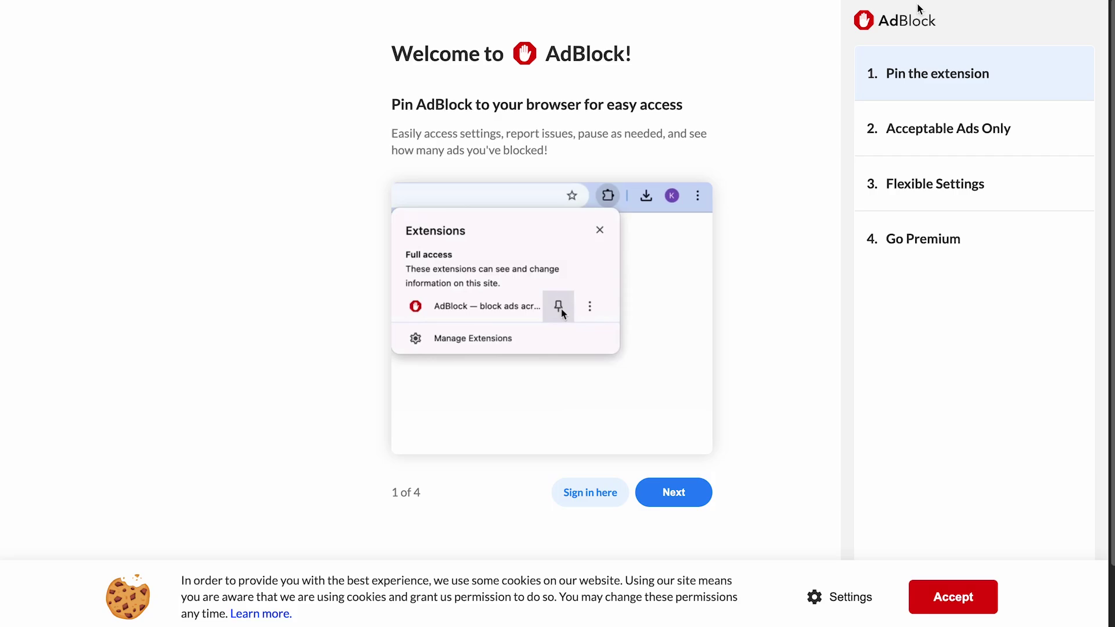
Pin AdBlock to the toolbar and check its popup showing zero ads blocked.
left_click(938, 15)
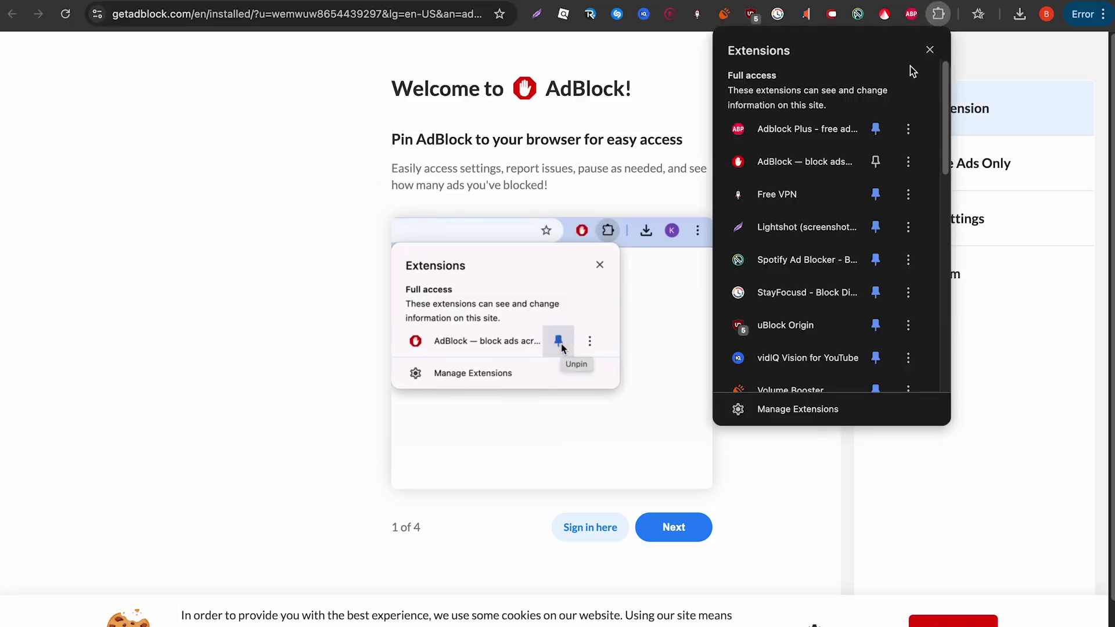
left_click(877, 162)
left_click(912, 14)
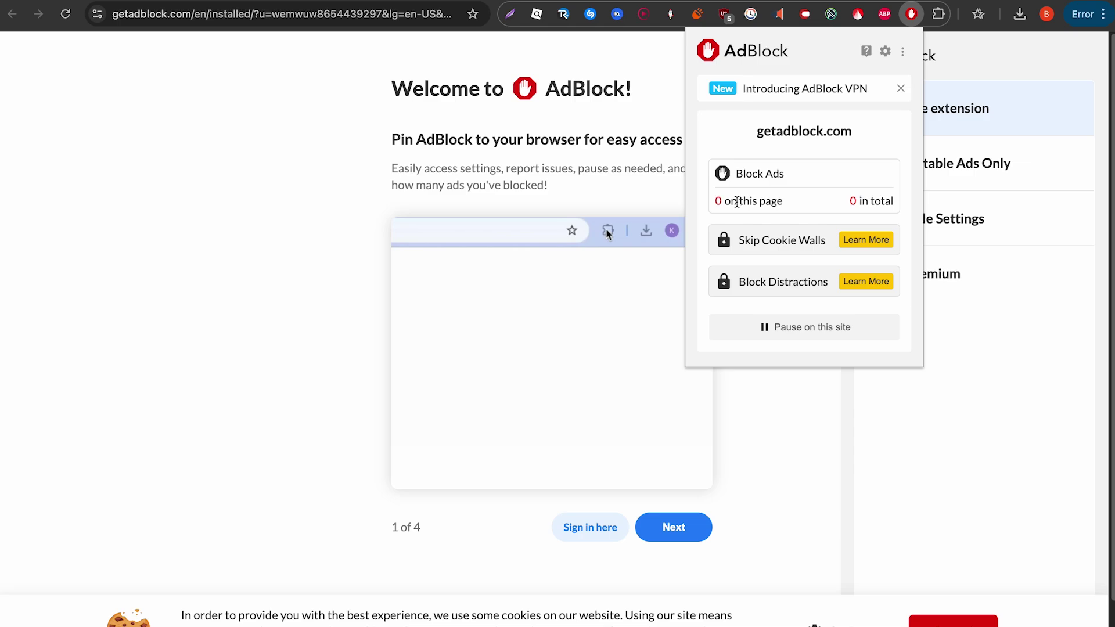
left_click_drag(714, 202, 910, 204)
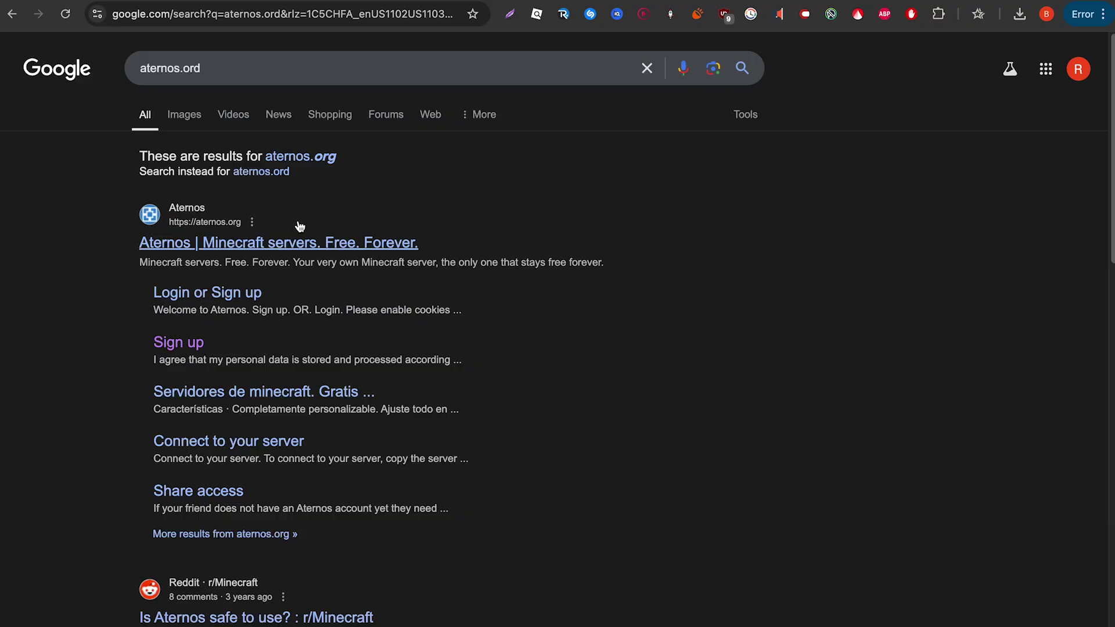
Go from the Aternos result to the braongoe server page, continuing past the adblocker warning.
left_click(281, 240)
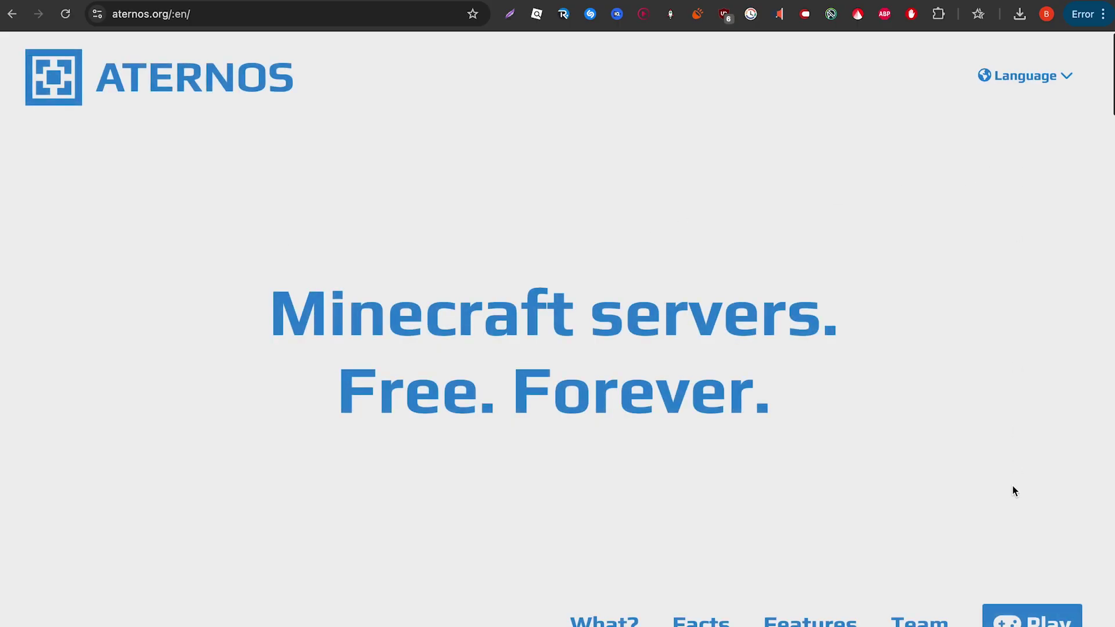
left_click(1015, 601)
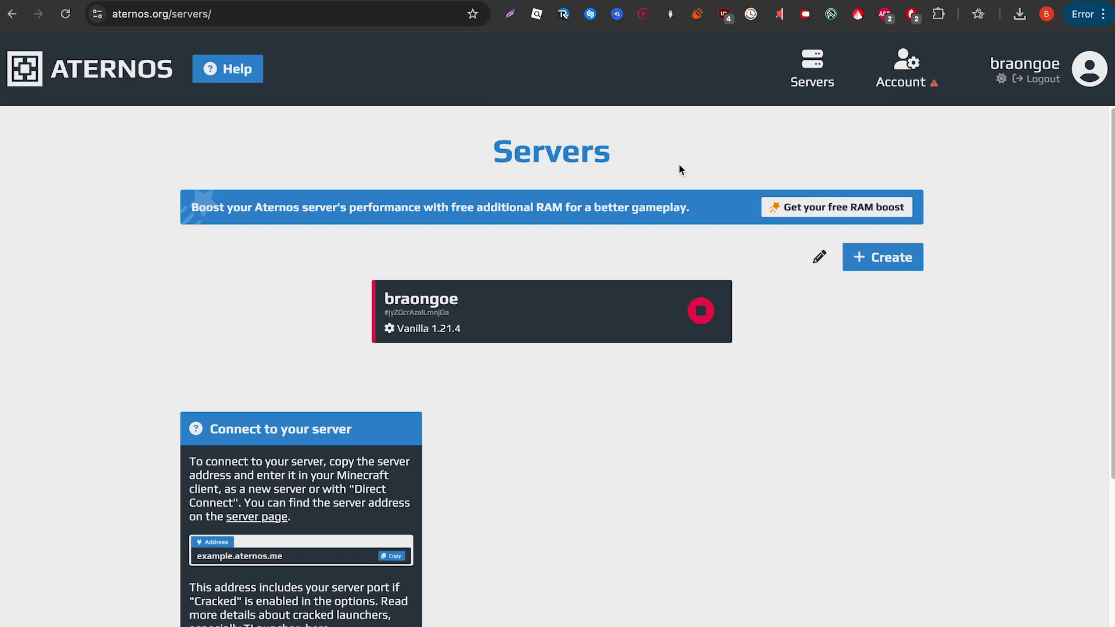
left_click(523, 311)
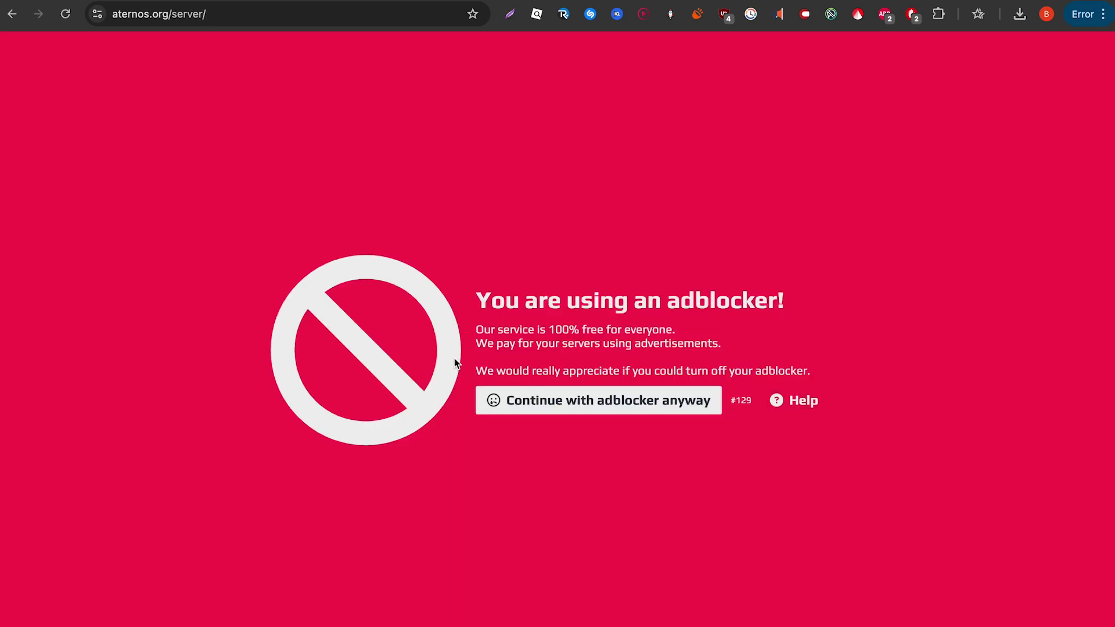
left_click_drag(476, 301, 838, 298)
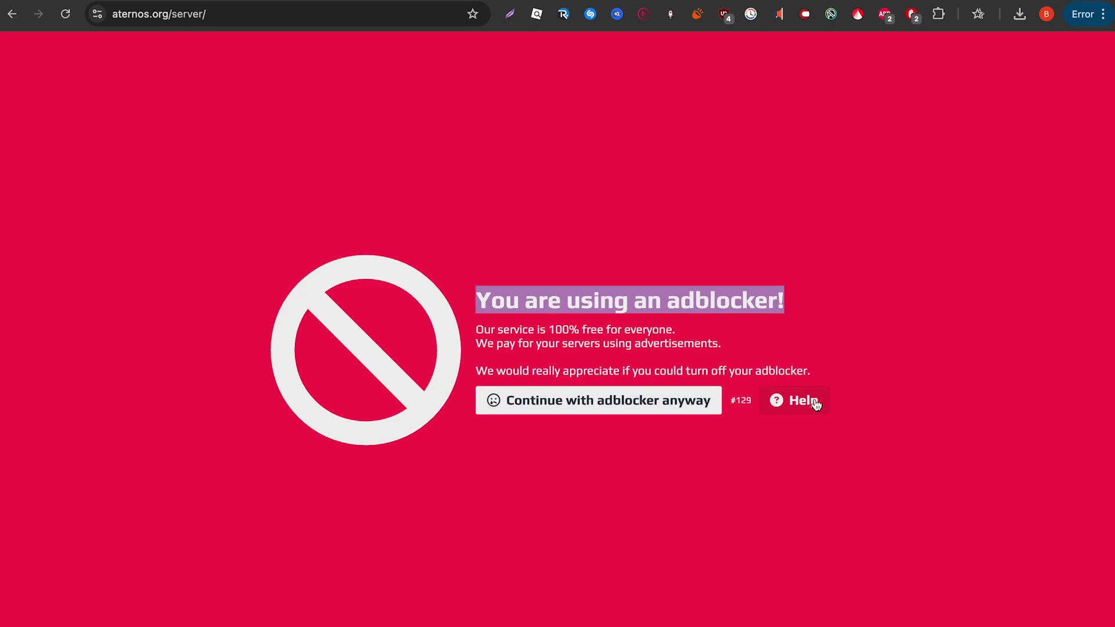
left_click(688, 403)
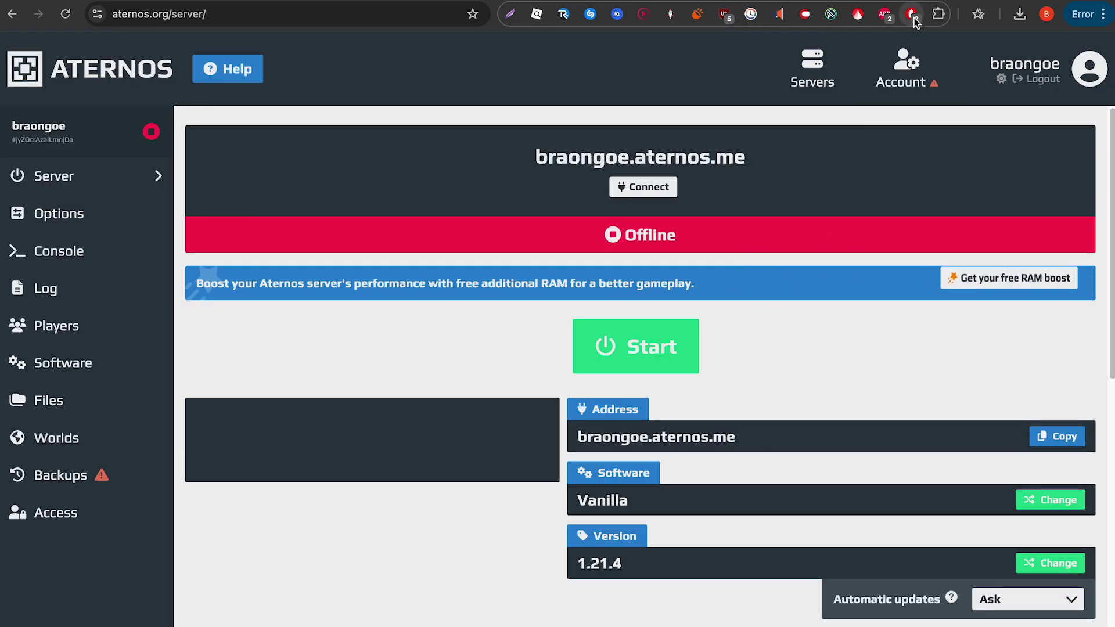
Check AdBlock's popup on Aternos, then remove AdBlock from Chrome and confirm.
left_click(912, 13)
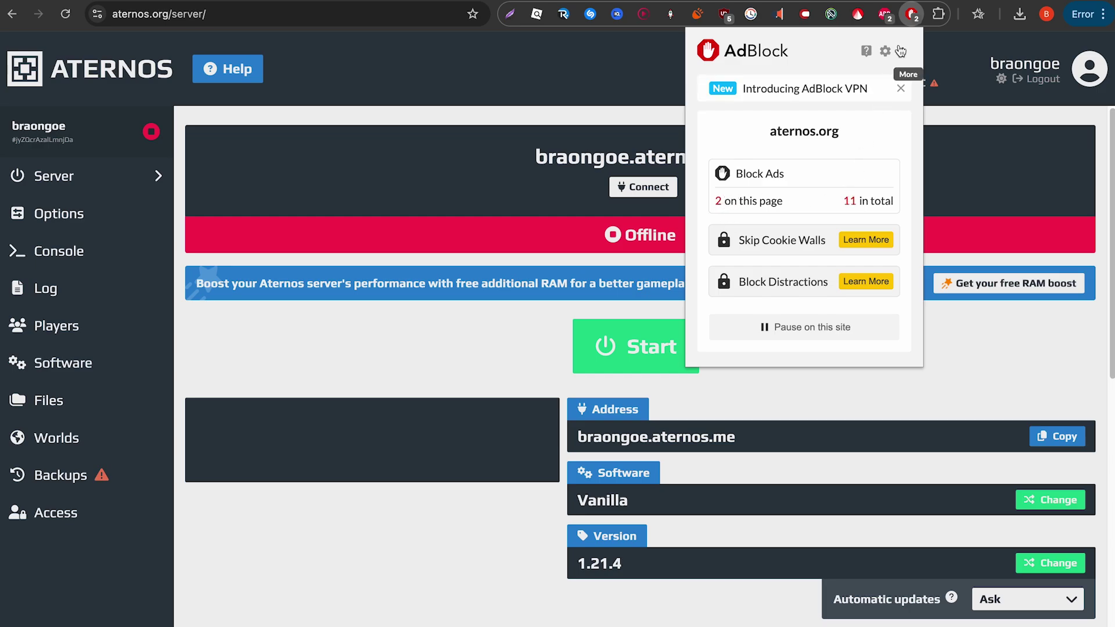
right_click(912, 14)
left_click(960, 231)
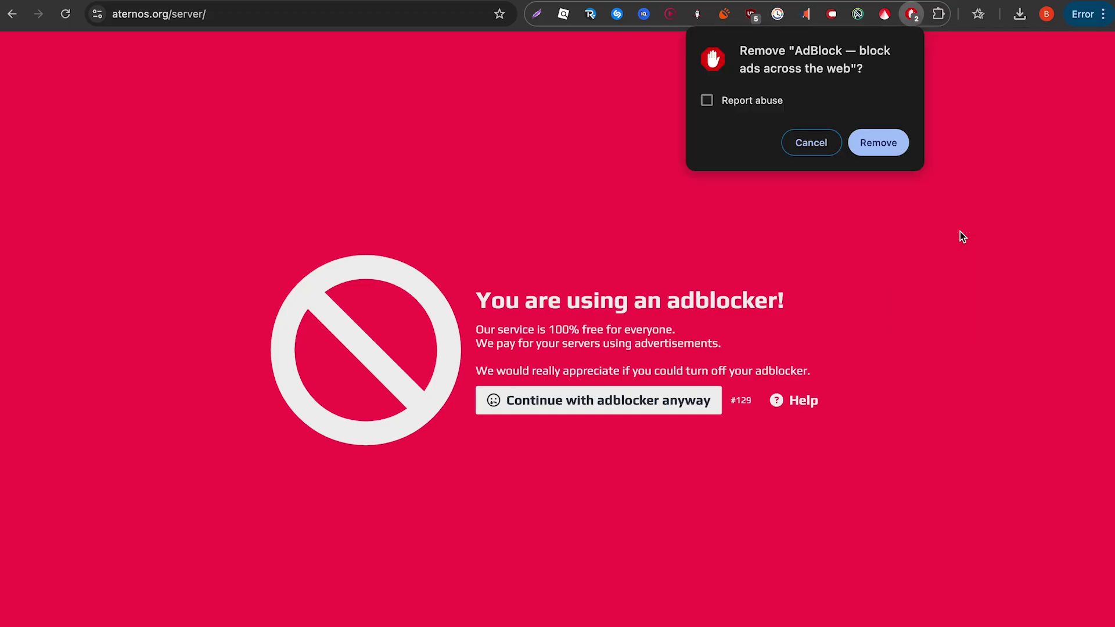
left_click(889, 145)
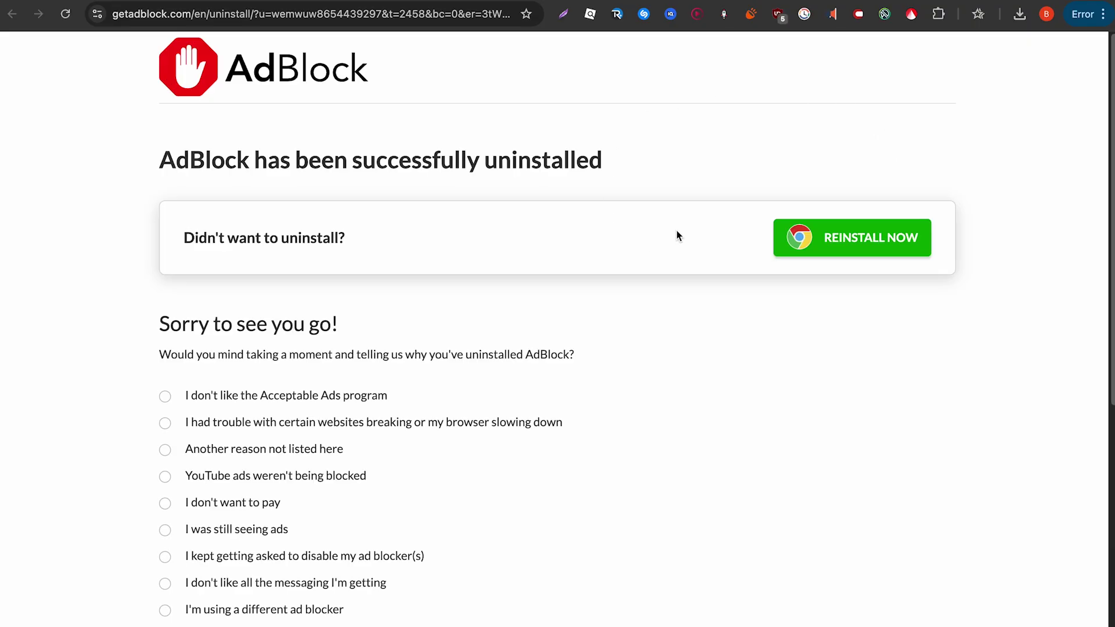